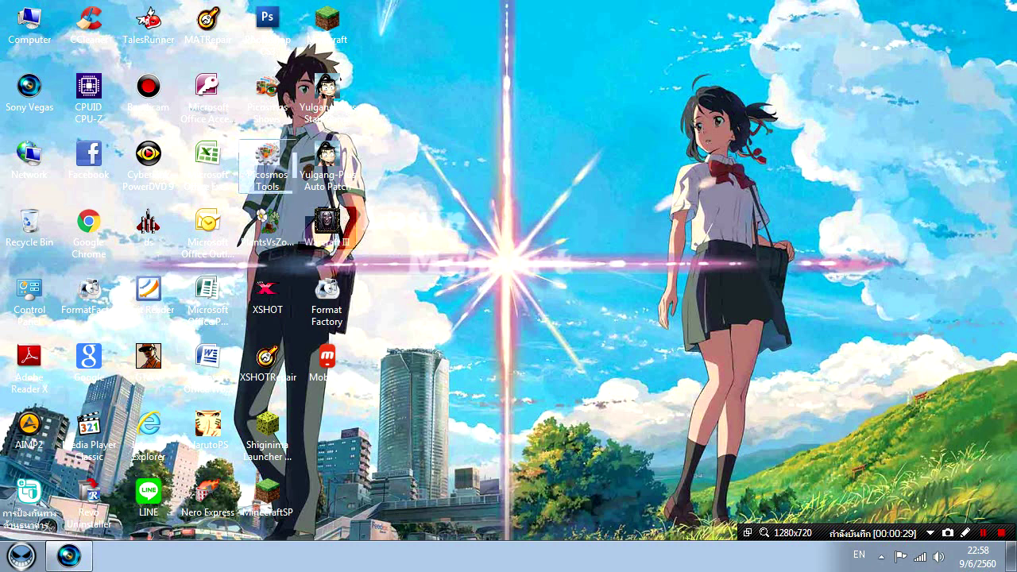
Open Local Disk (C:) from Computer to list its video files
{"action": "left_click", "coordinate": [30, 25]}
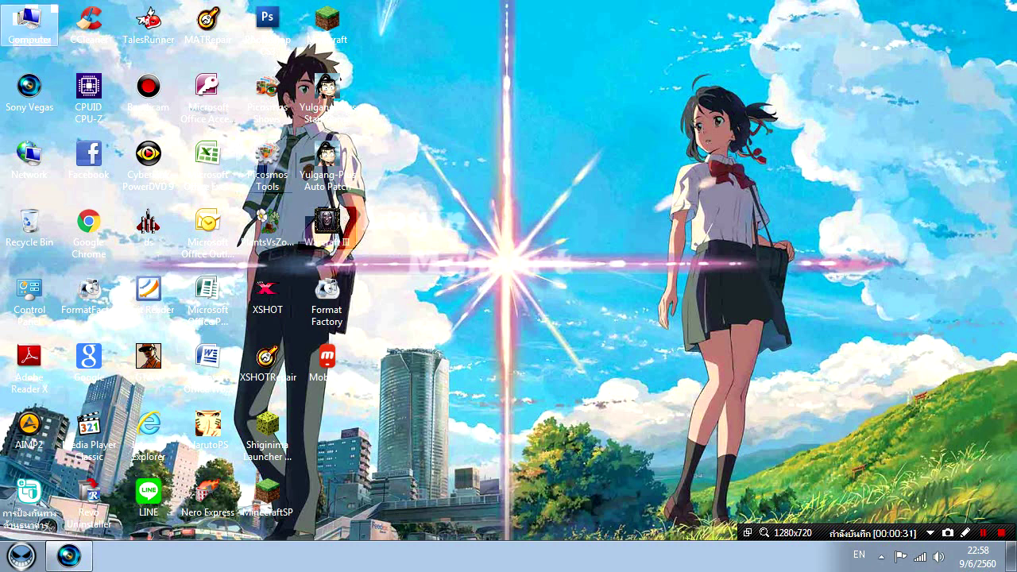
{"action": "double_click", "coordinate": [30, 25]}
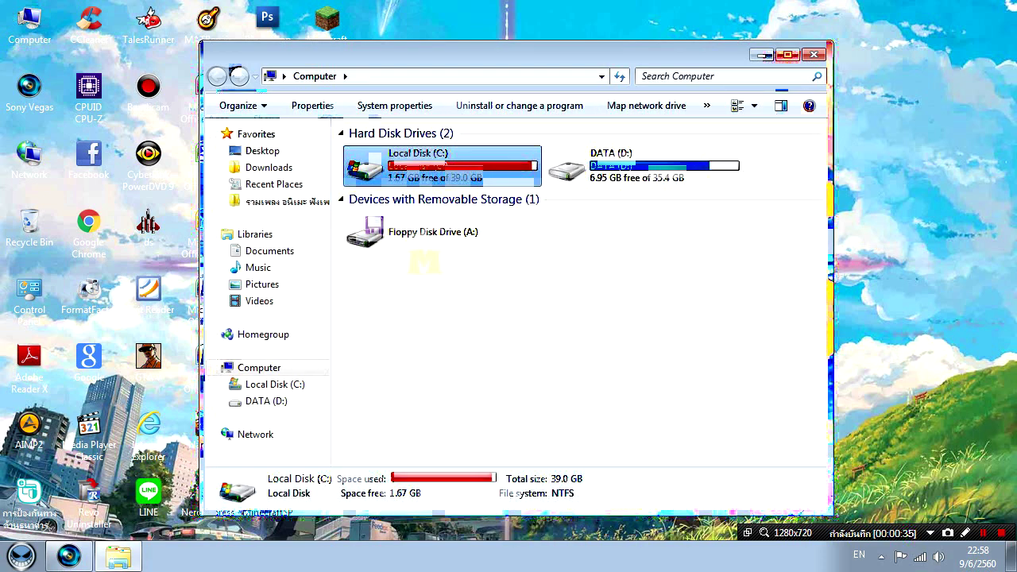
{"action": "double_click", "coordinate": [441, 169]}
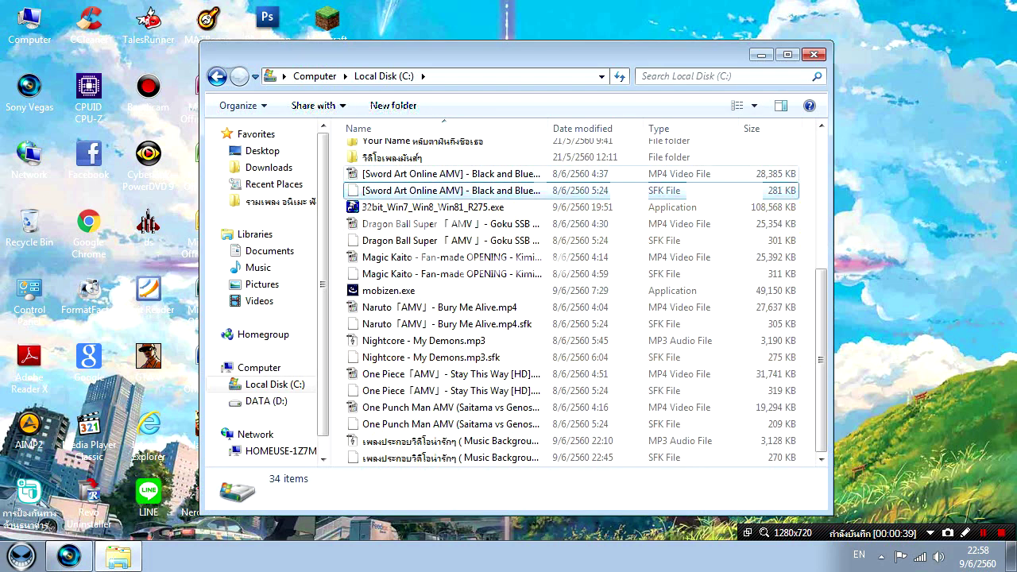
Play the [Sword Art Online AMV] - Black and Blue video from about 01:33, then close the player and clear the desktop
{"action": "left_click", "coordinate": [451, 173]}
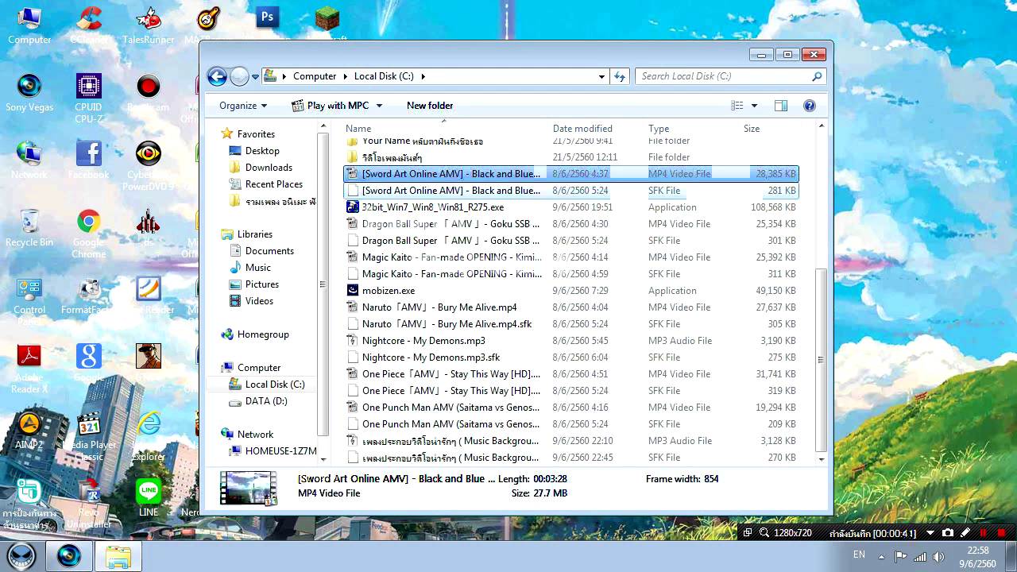
{"action": "left_click", "coordinate": [451, 191], "text": "ctrl"}
{"action": "key", "text": "Delete"}
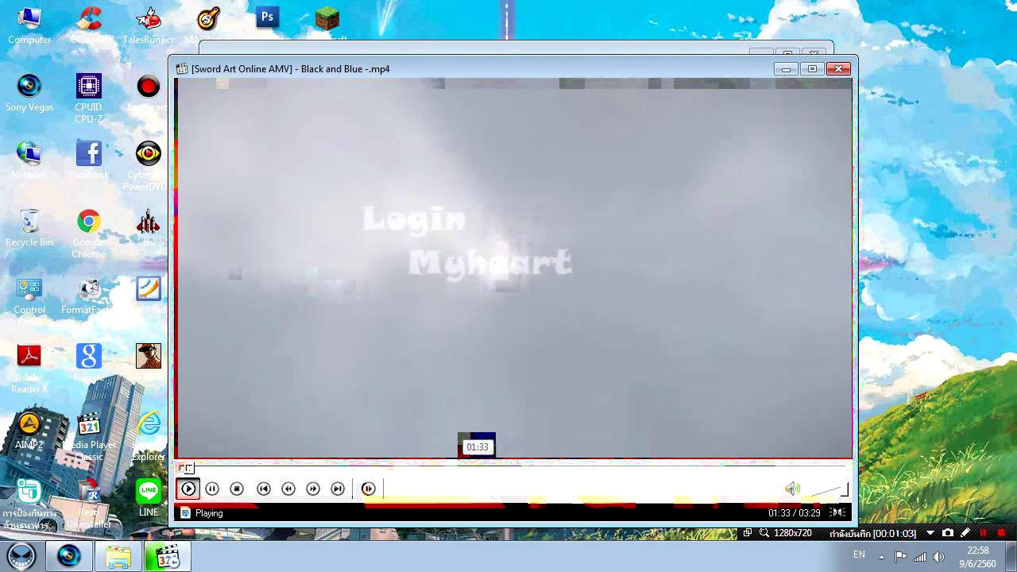
{"action": "left_click", "coordinate": [476, 467]}
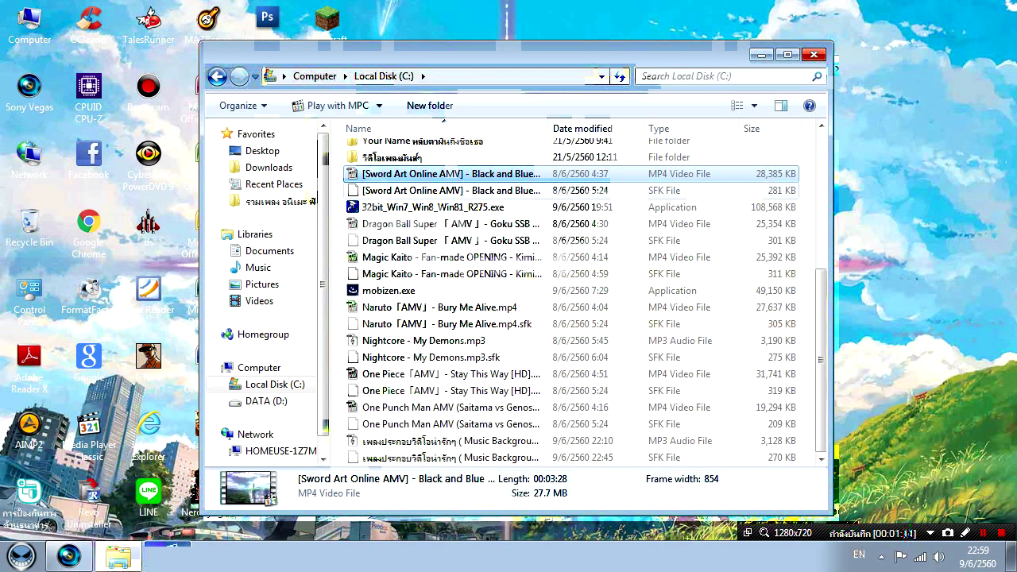
{"action": "key", "text": "super+d"}
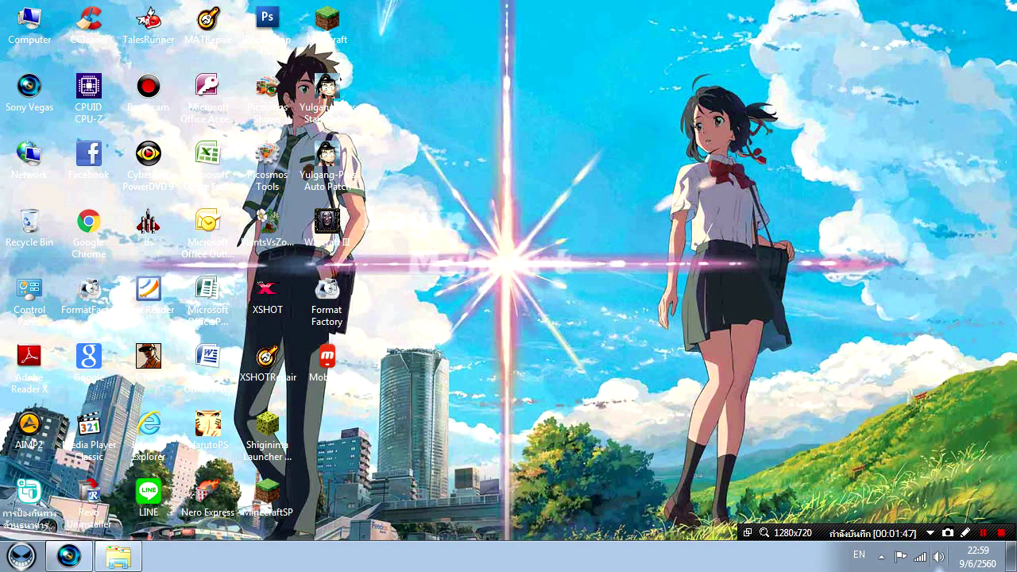
Open the Sound settings showing the computer's playback devices
{"action": "right_click", "coordinate": [938, 556]}
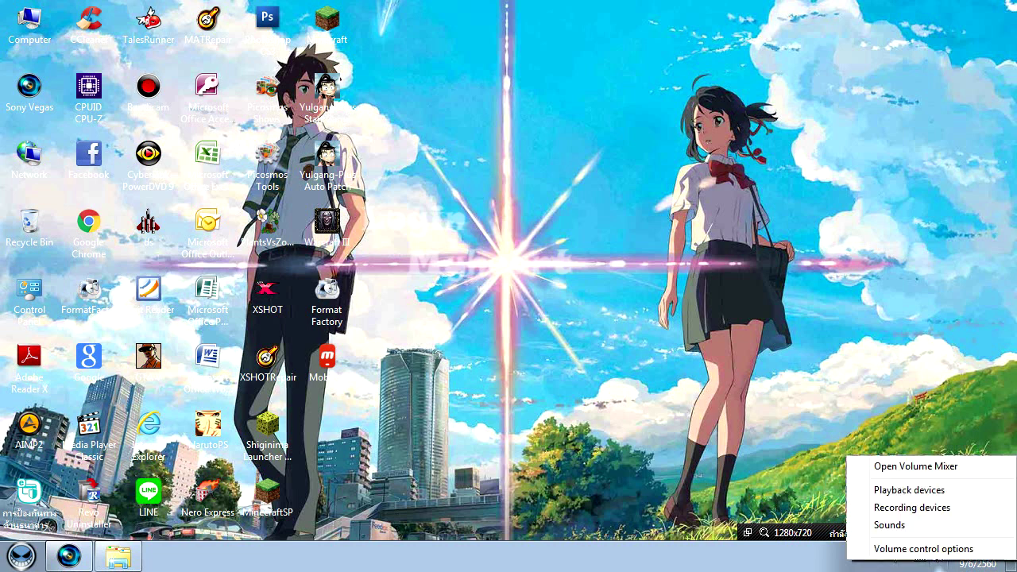
{"action": "left_click", "coordinate": [912, 507]}
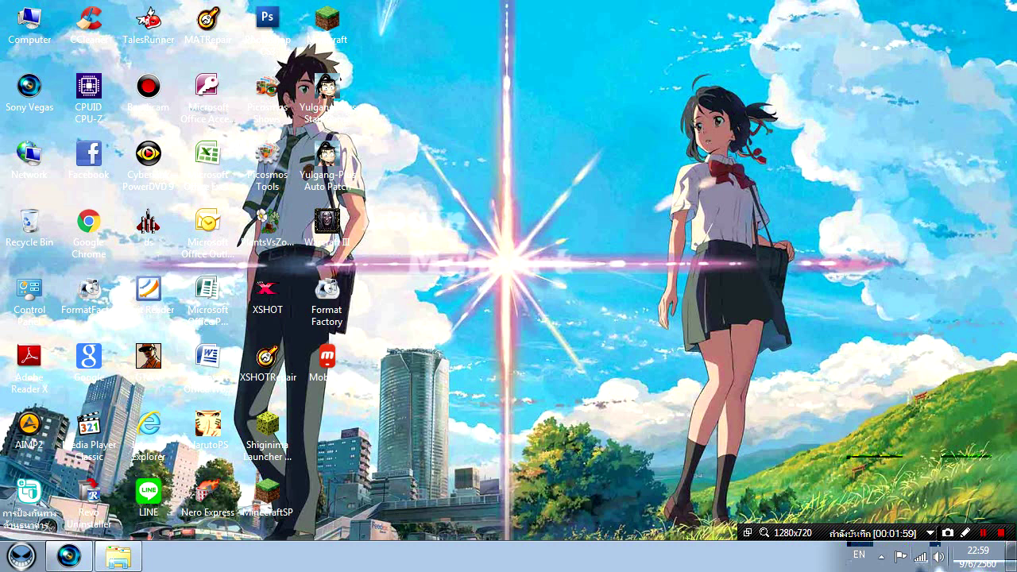
{"action": "right_click", "coordinate": [938, 556]}
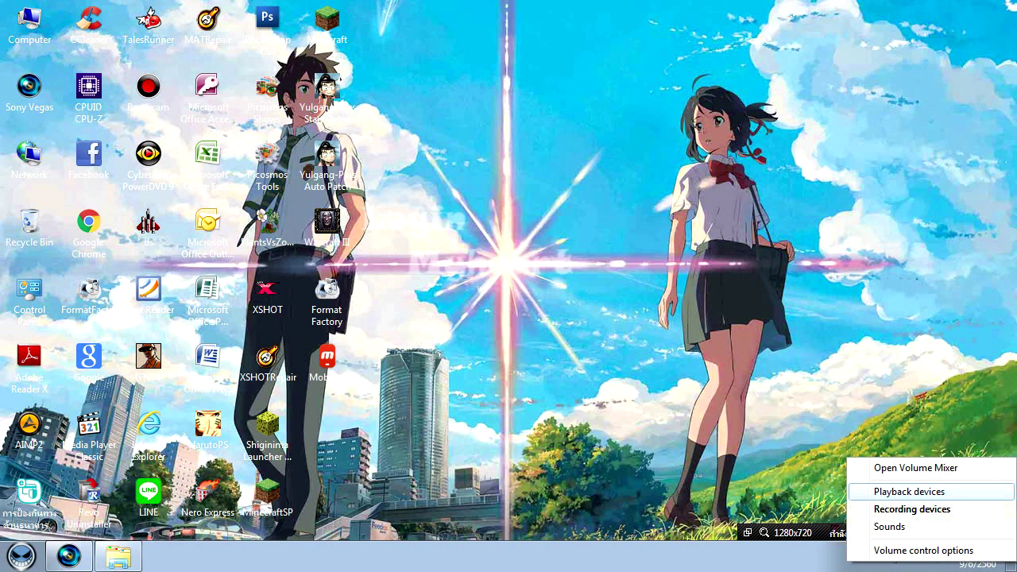
{"action": "left_click", "coordinate": [909, 492]}
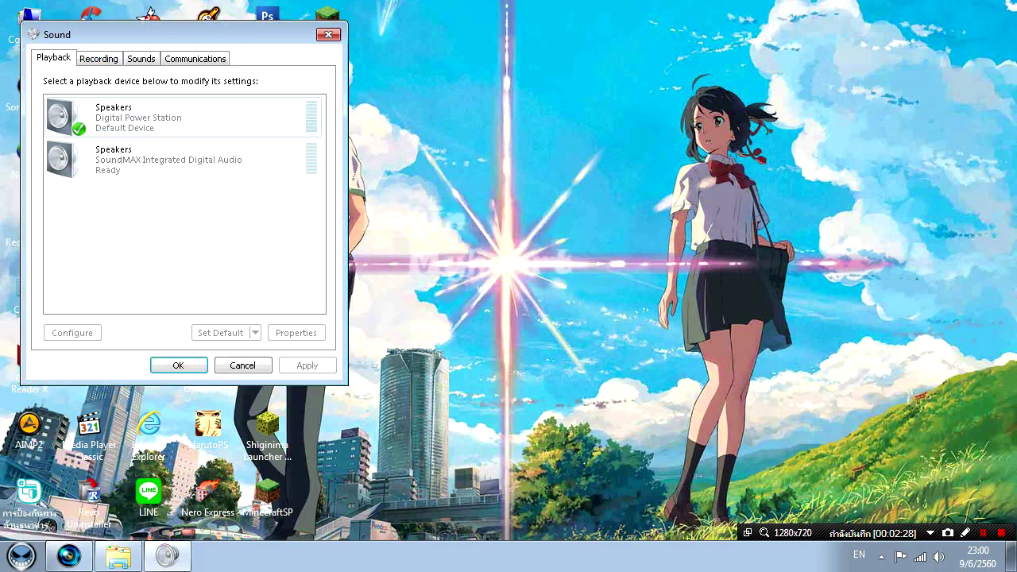
Make the SoundMAX Integrated Digital Audio speakers the default playback device and close the Sound settings
{"action": "left_click", "coordinate": [182, 160]}
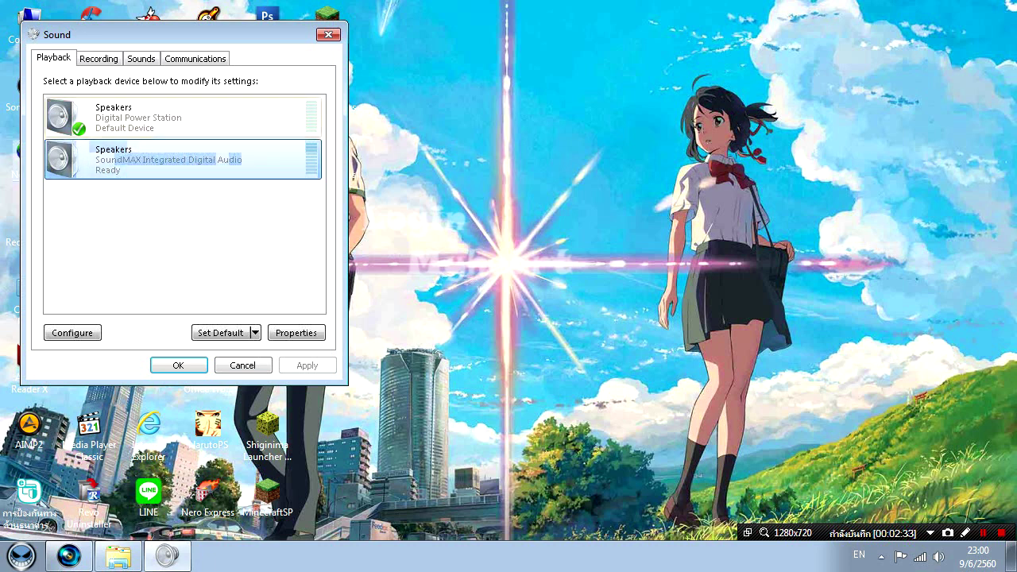
{"action": "left_click", "coordinate": [183, 117]}
{"action": "left_click", "coordinate": [182, 160]}
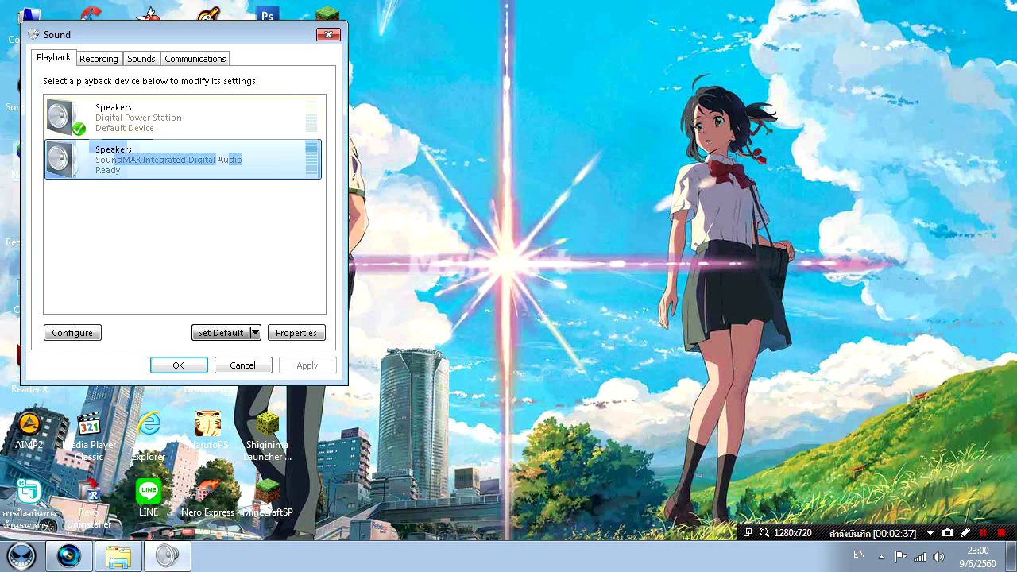
{"action": "left_click", "coordinate": [183, 238]}
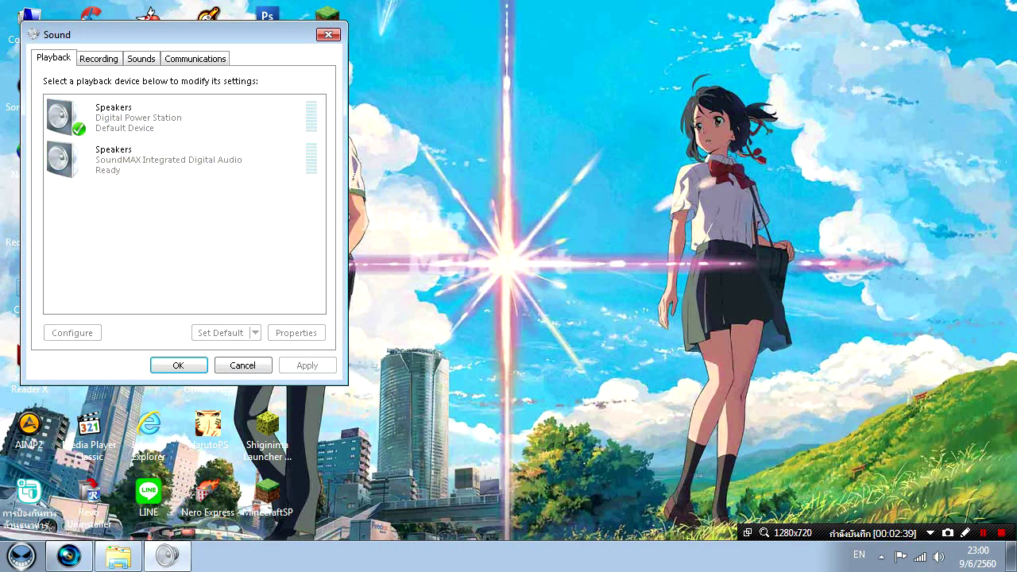
{"action": "left_click", "coordinate": [11, 127]}
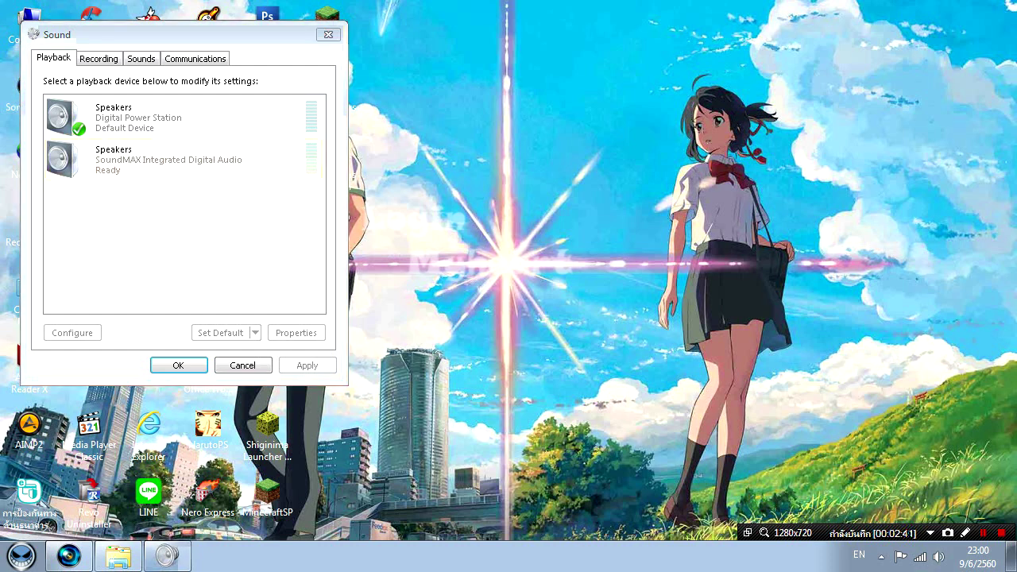
{"action": "left_click", "coordinate": [183, 160]}
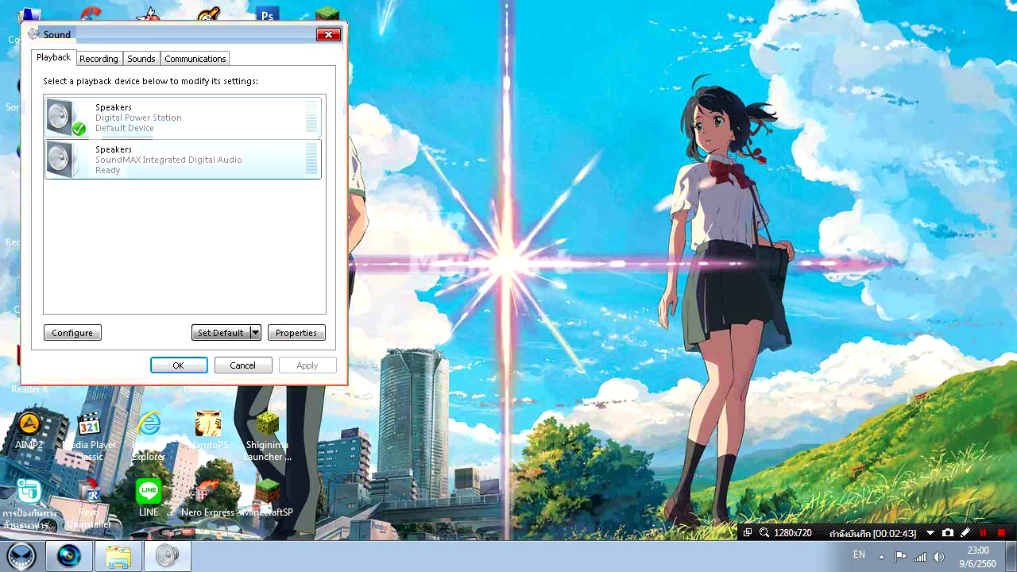
{"action": "left_click", "coordinate": [254, 333]}
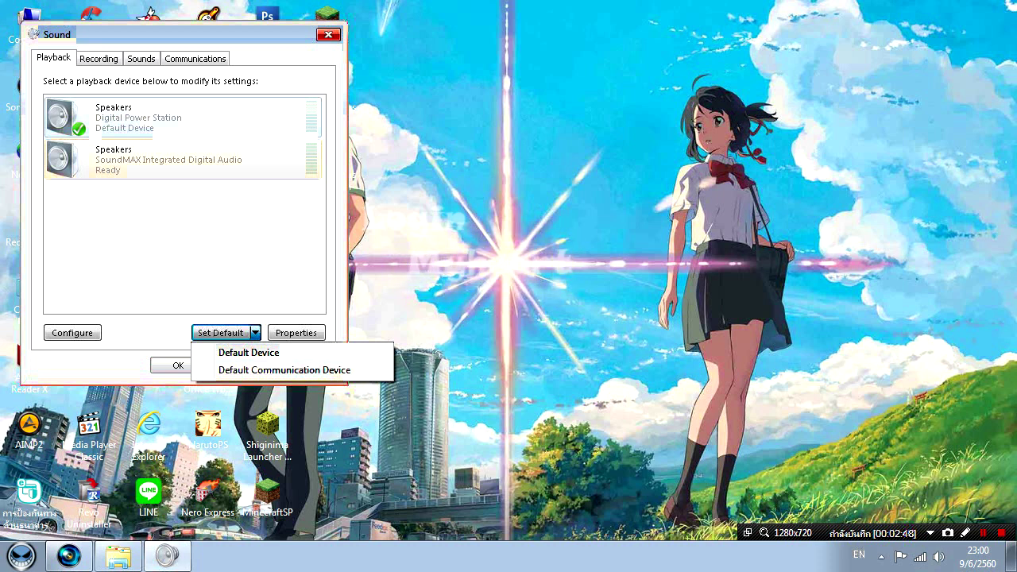
{"action": "left_click", "coordinate": [183, 160]}
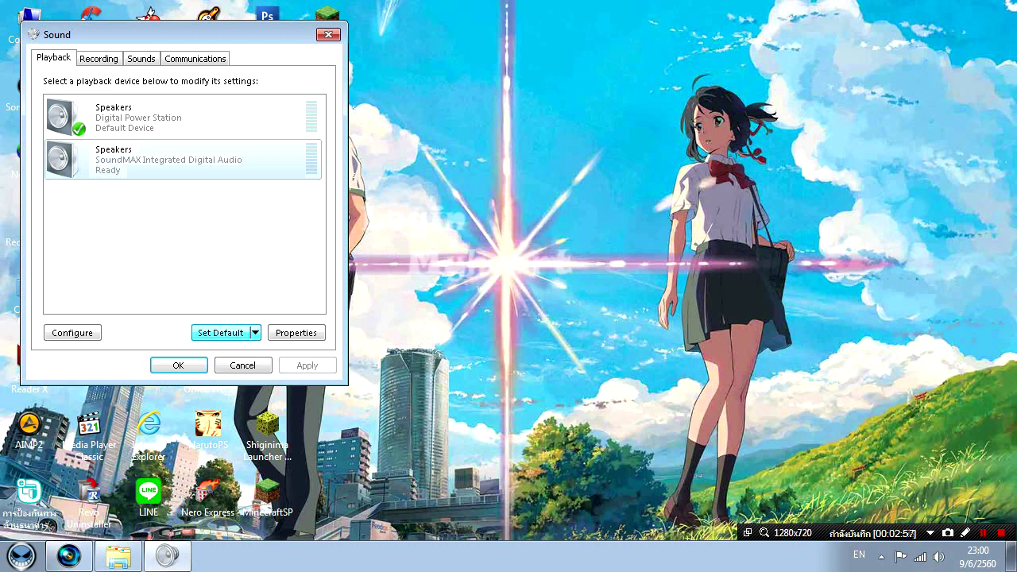
{"action": "left_click", "coordinate": [220, 332]}
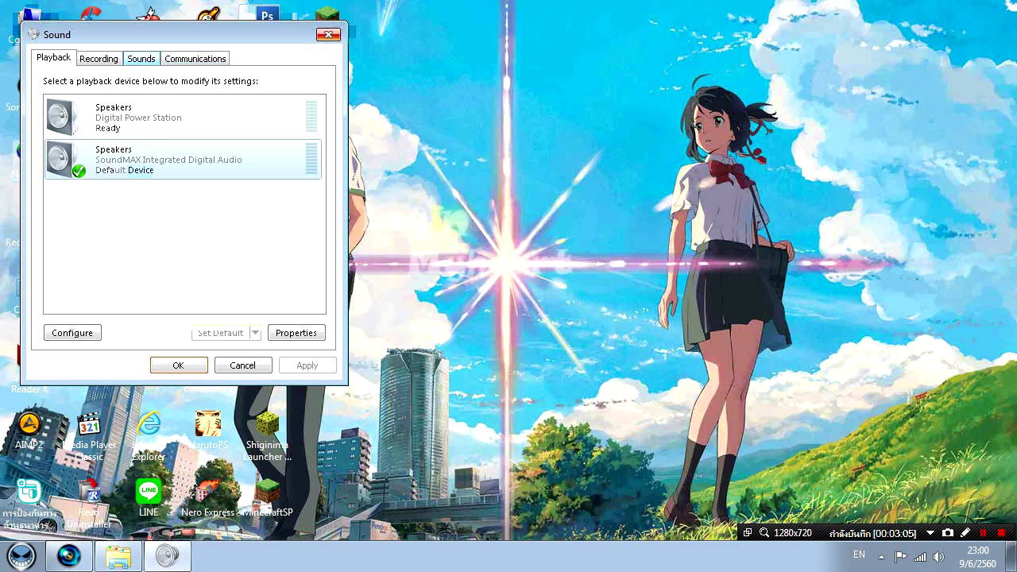
{"action": "left_click", "coordinate": [328, 35]}
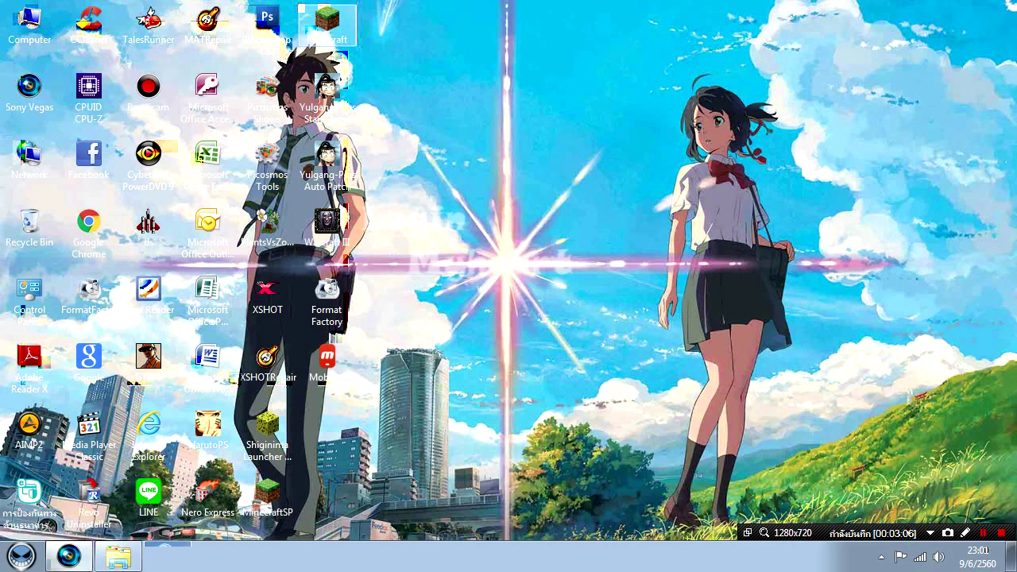
Replay the Sword Art Online video from Local Disk (C:), skip to 02:08 to test the sound, and close the player
{"action": "left_click", "coordinate": [117, 556]}
{"action": "left_click", "coordinate": [118, 556]}
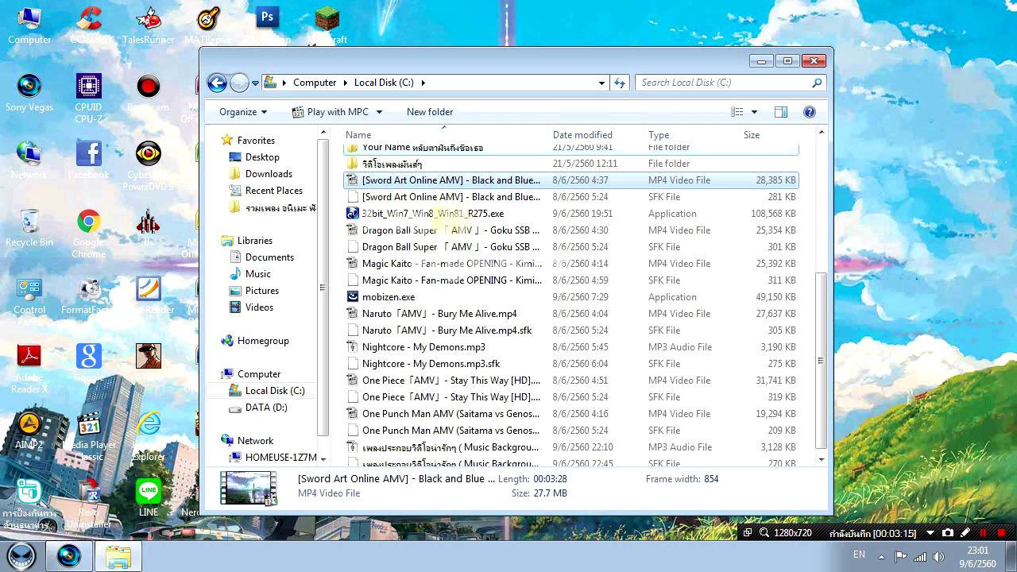
{"action": "key", "text": "alt+F4"}
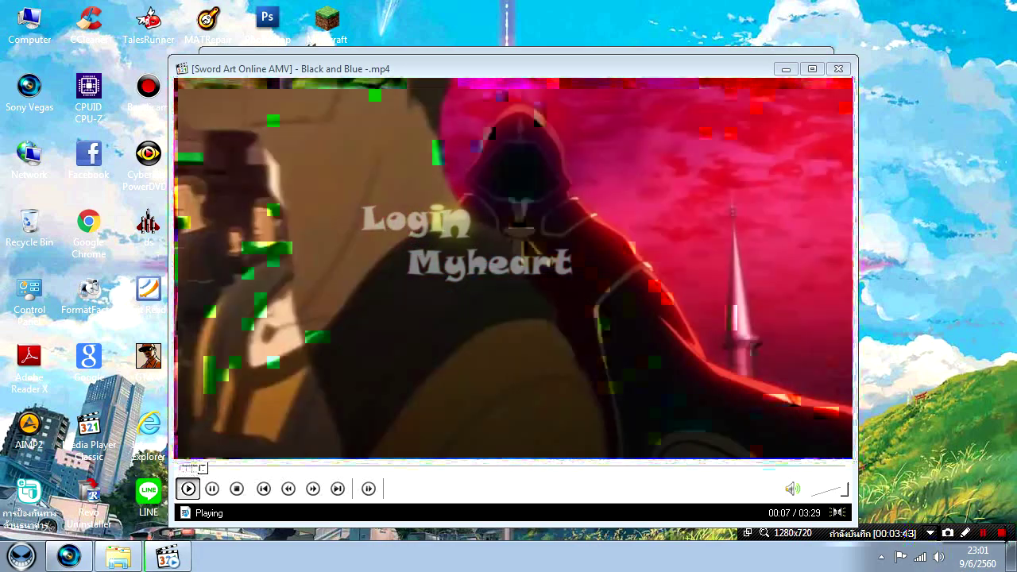
{"action": "left_click", "coordinate": [588, 468]}
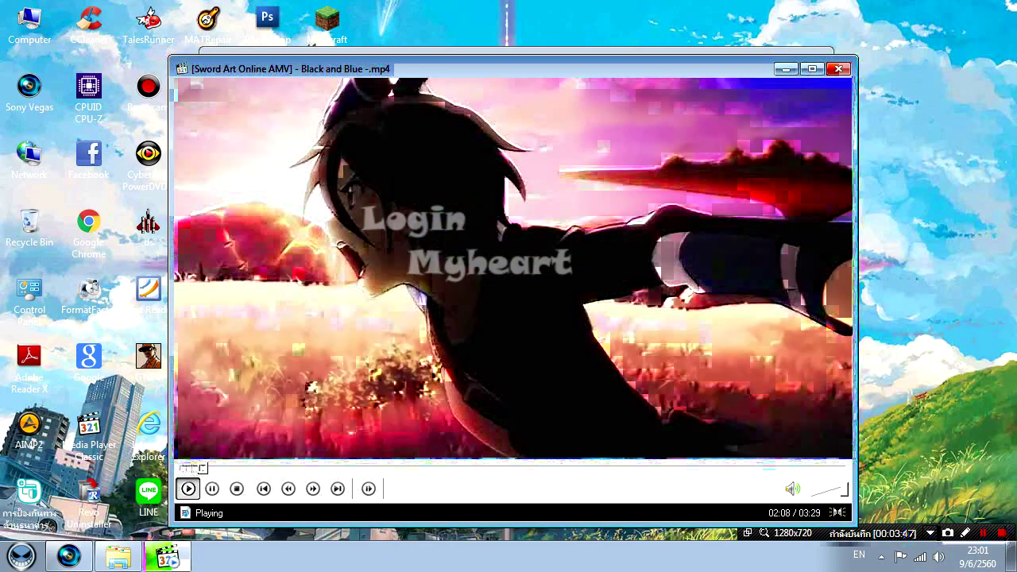
{"action": "left_click", "coordinate": [212, 488]}
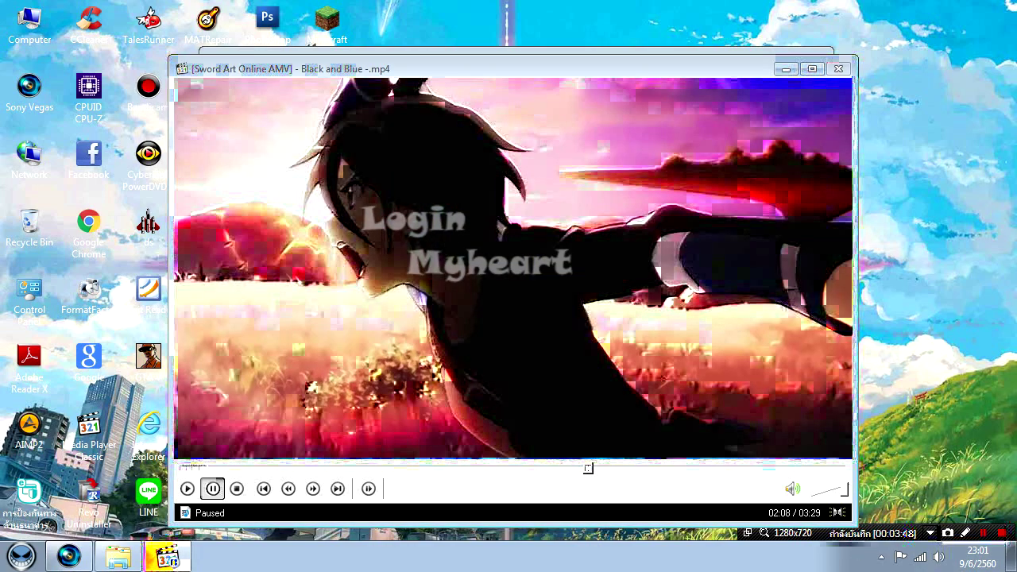
{"action": "left_click", "coordinate": [118, 556]}
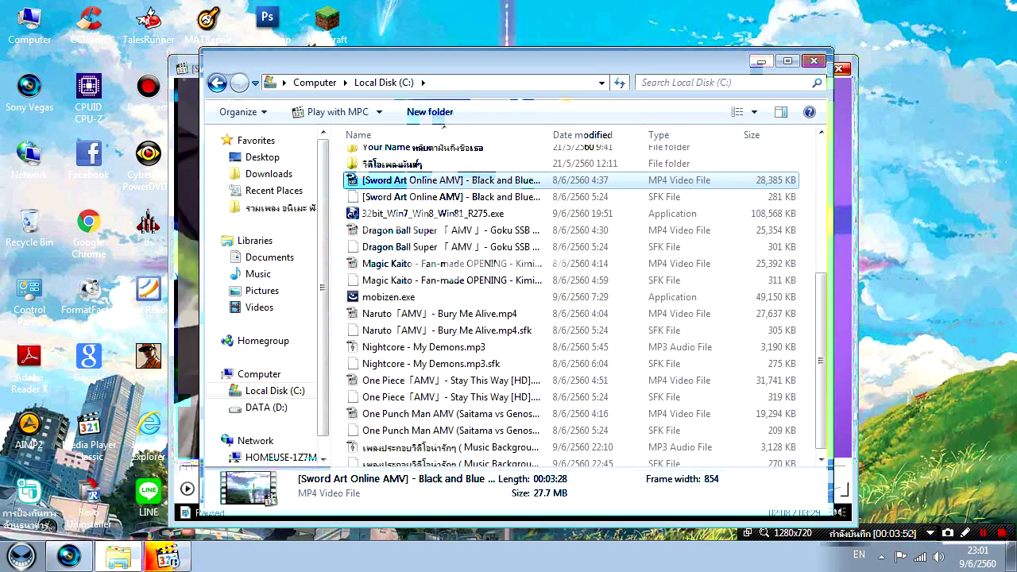
{"action": "left_click", "coordinate": [840, 68]}
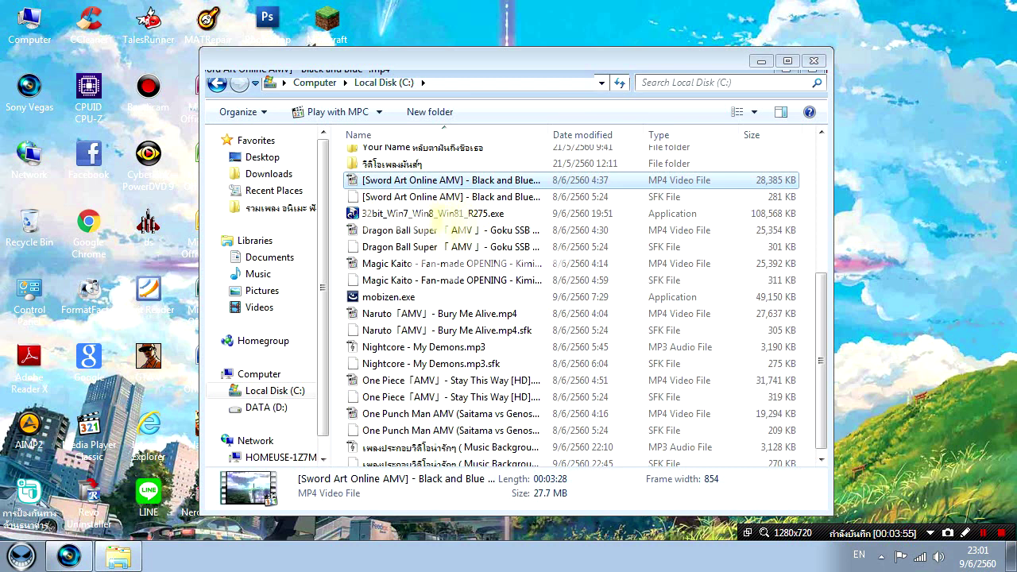
Check the speakers' volume sliders and play the Magic Kaito - Fan-made OPENING video from Local Disk (C:), pausing it at 00:05
{"action": "left_click", "coordinate": [461, 230]}
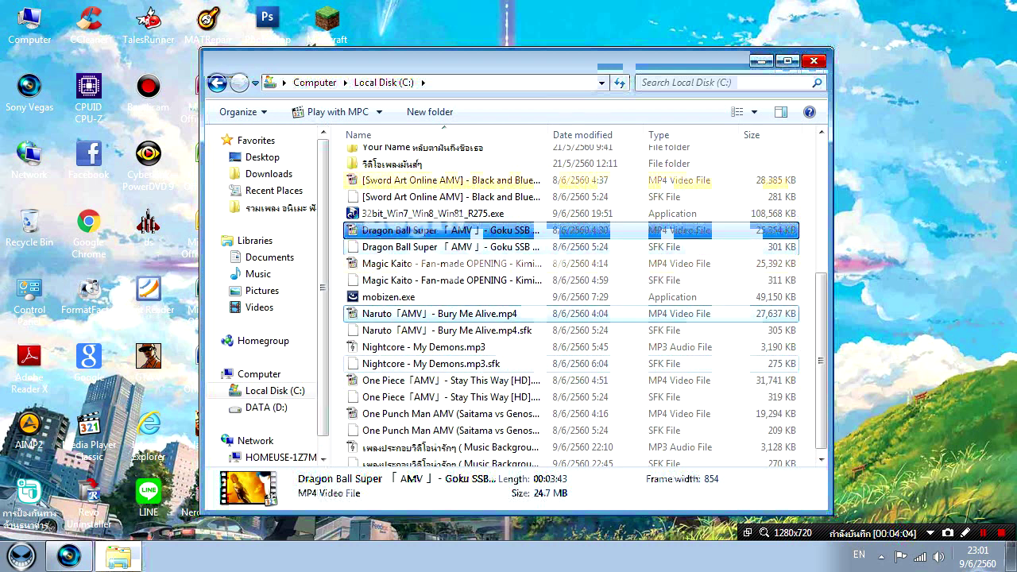
{"action": "left_click", "coordinate": [437, 313]}
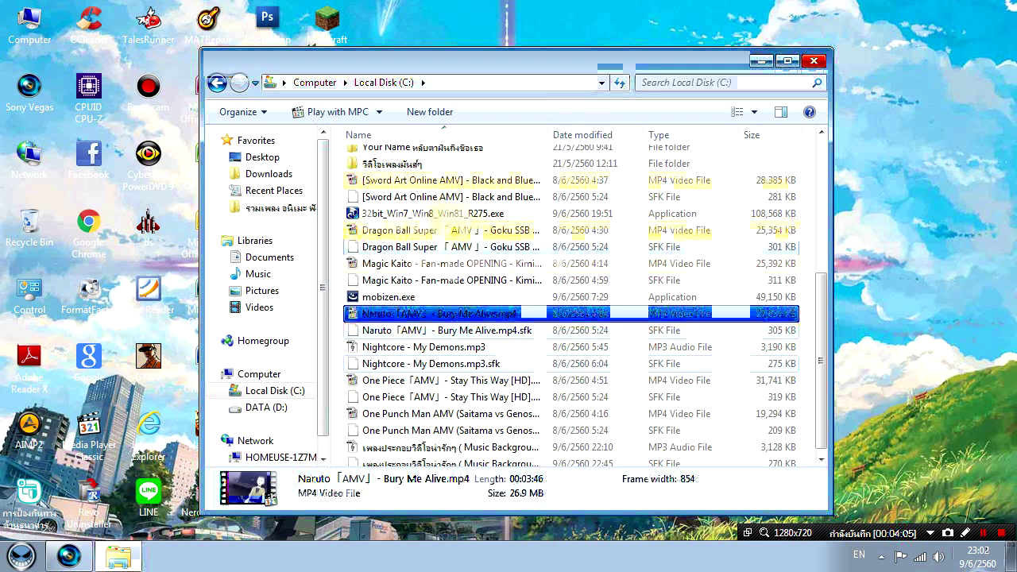
{"action": "left_click", "coordinate": [437, 263]}
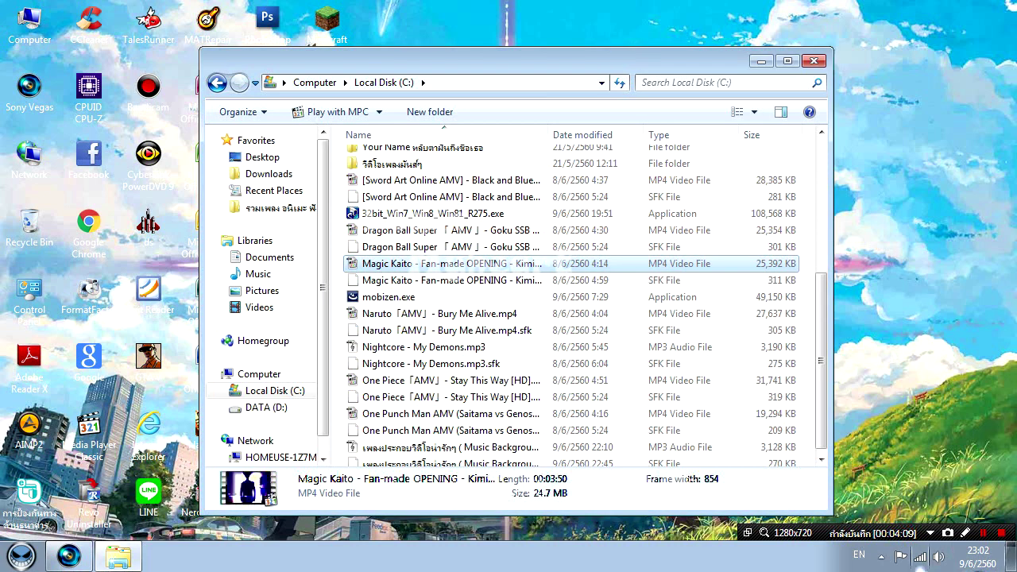
{"action": "left_click", "coordinate": [938, 557]}
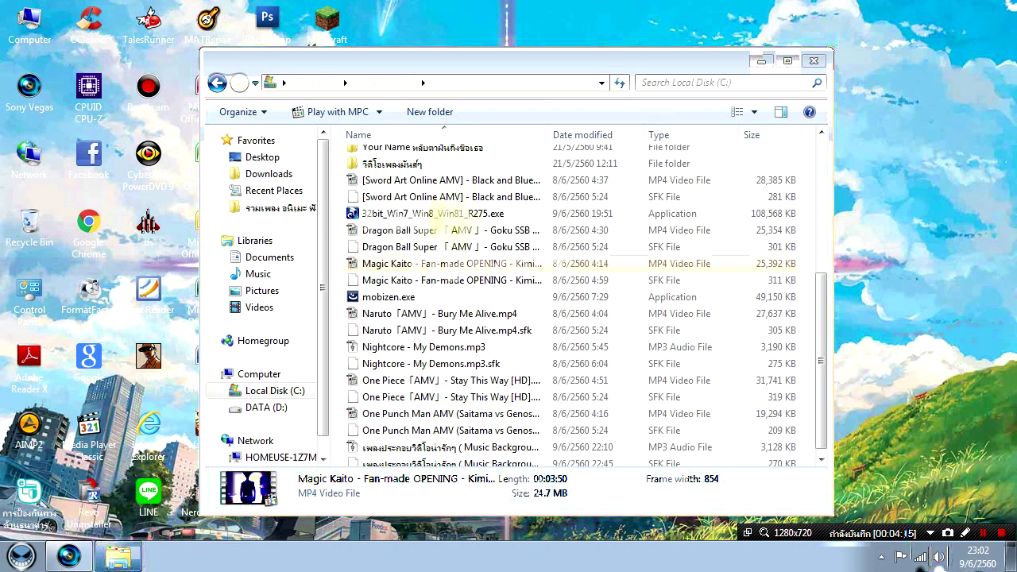
{"action": "left_click", "coordinate": [938, 556]}
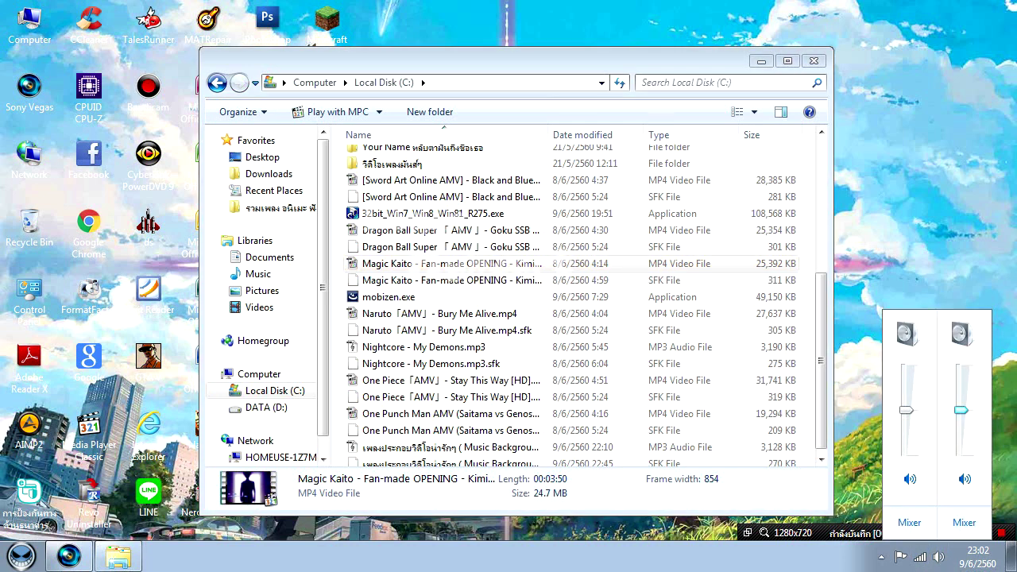
{"action": "left_click_drag", "start_coordinate": [905, 410], "coordinate": [905, 365]}
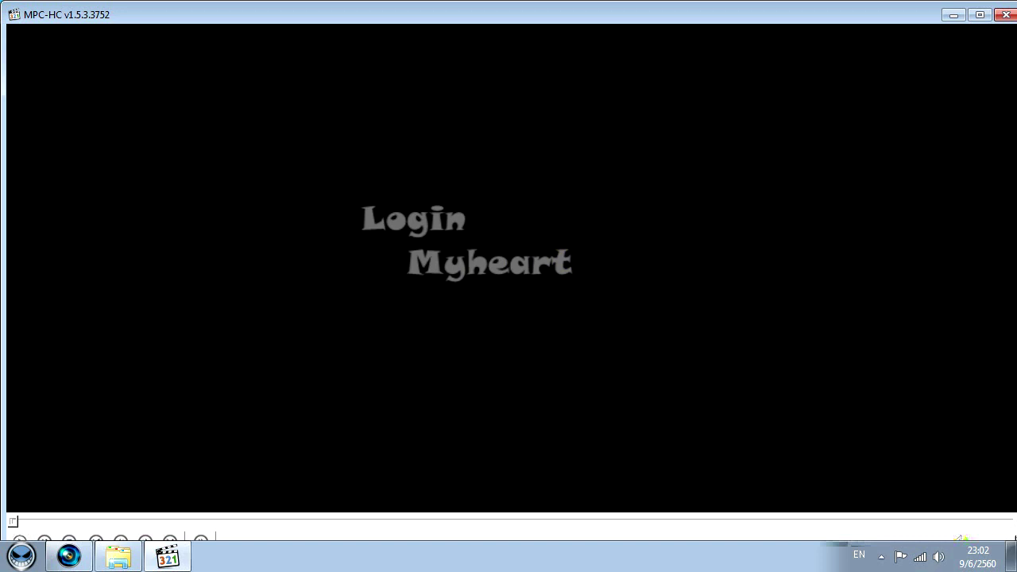
{"action": "left_click", "coordinate": [938, 557]}
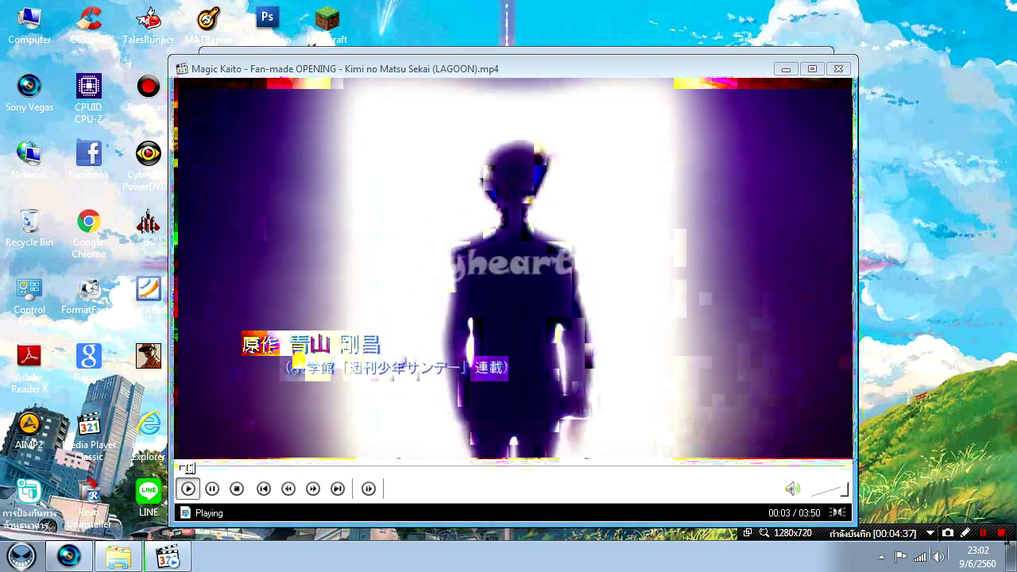
{"action": "left_click", "coordinate": [212, 489]}
Lower the volume of the first of the two speaker devices to the minimum
{"action": "left_click", "coordinate": [938, 556]}
{"action": "left_click", "coordinate": [910, 334]}
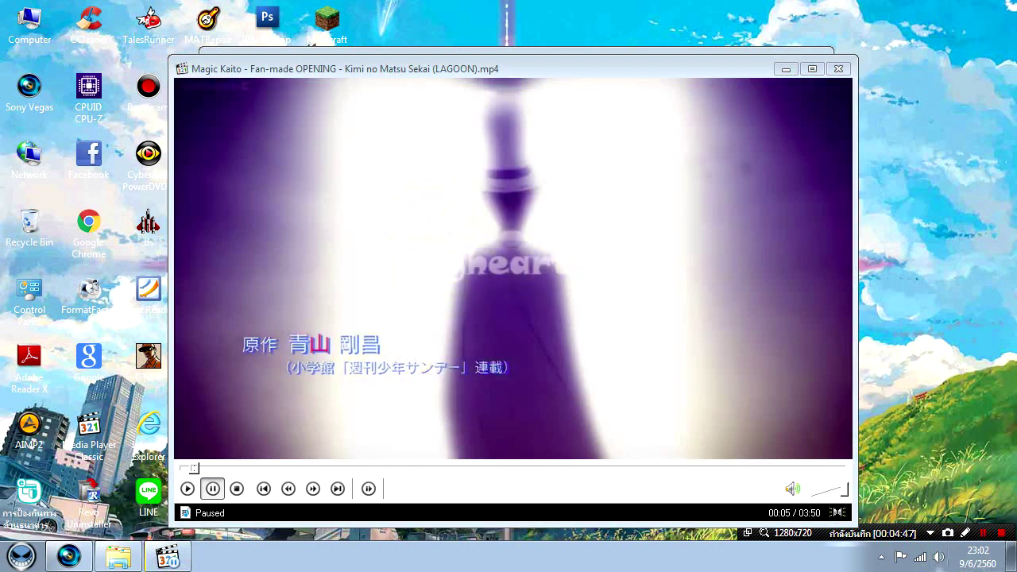
{"action": "left_click", "coordinate": [938, 556]}
{"action": "left_click_drag", "start_coordinate": [905, 365], "coordinate": [904, 455]}
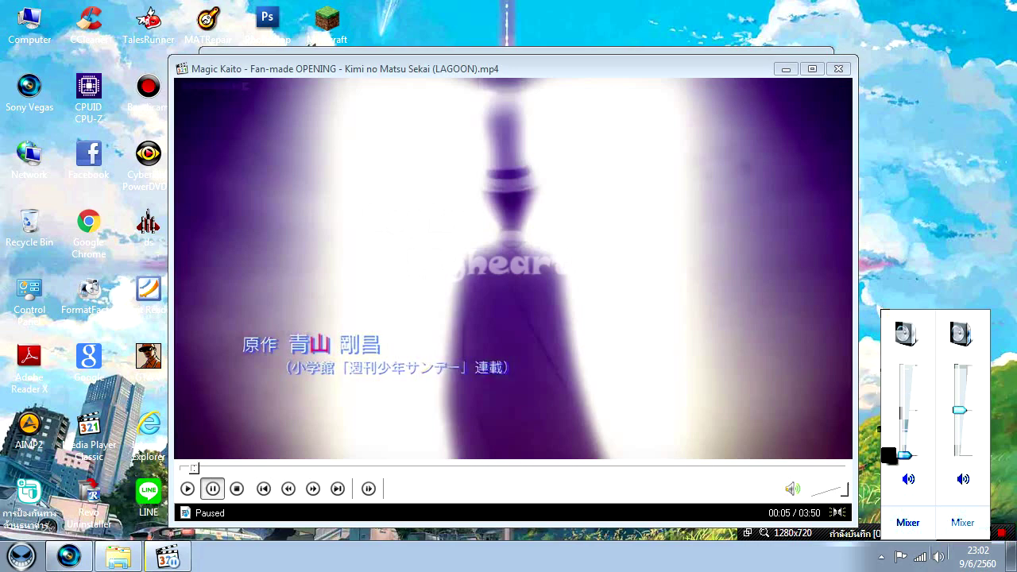
Resume the Magic Kaito video to test the sound, skip ahead to about 02:35, and pause it at 02:39
{"action": "left_click", "coordinate": [188, 489]}
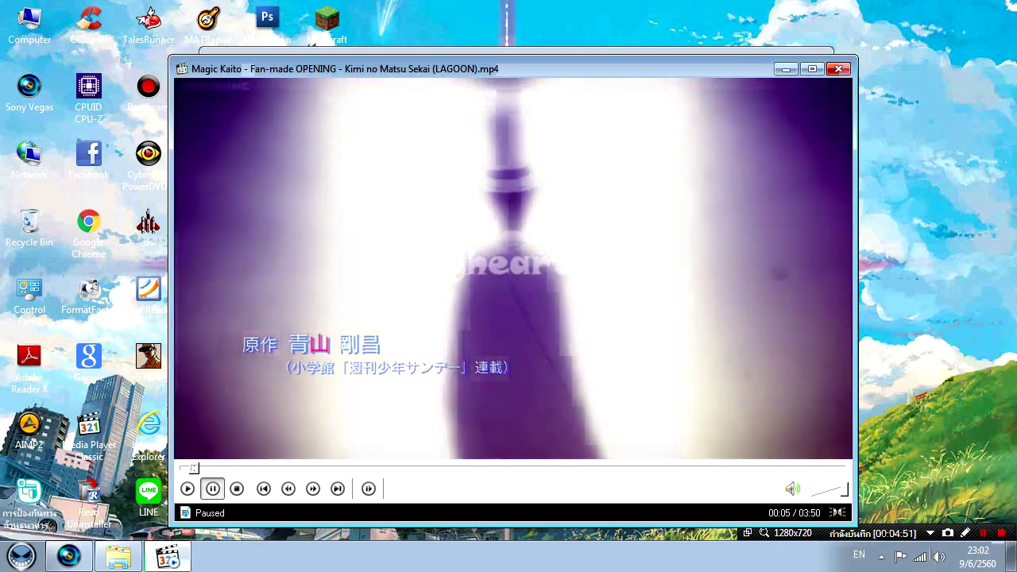
{"action": "left_click", "coordinate": [187, 488]}
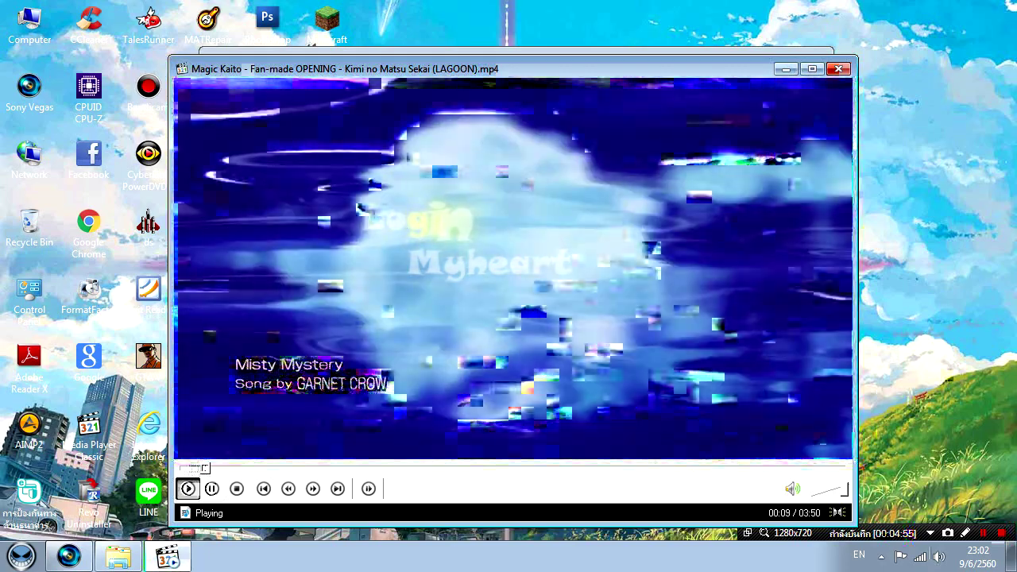
{"action": "left_click", "coordinate": [625, 469]}
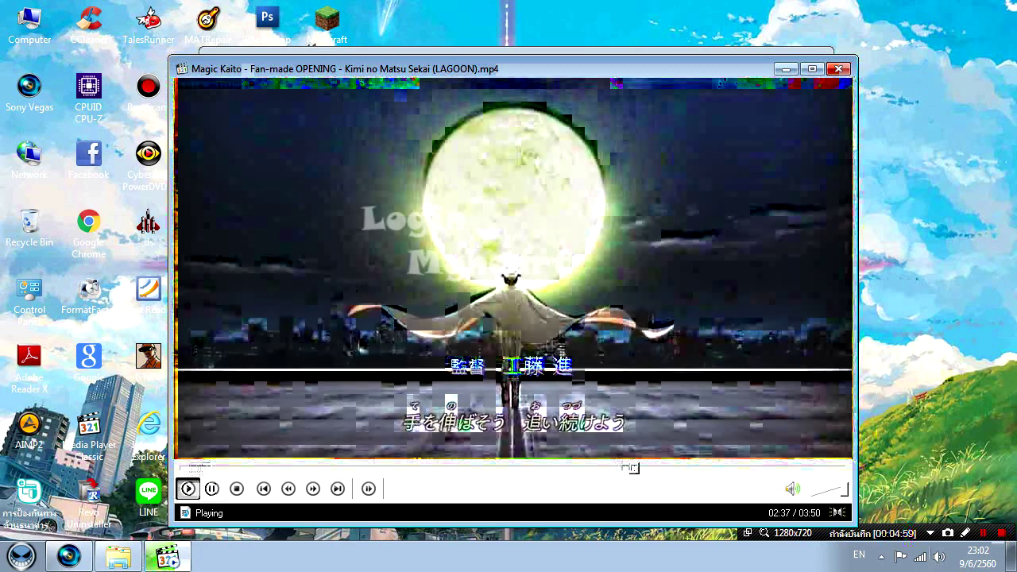
{"action": "key", "text": "space"}
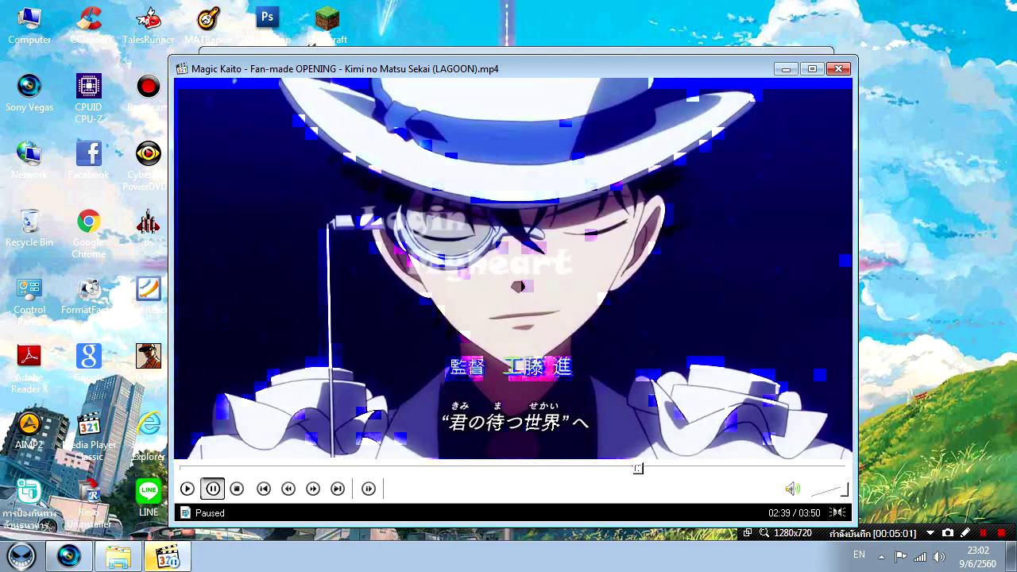
Close the video player and the Local Disk (C:) window, and refresh the desktop
{"action": "left_click", "coordinate": [838, 70]}
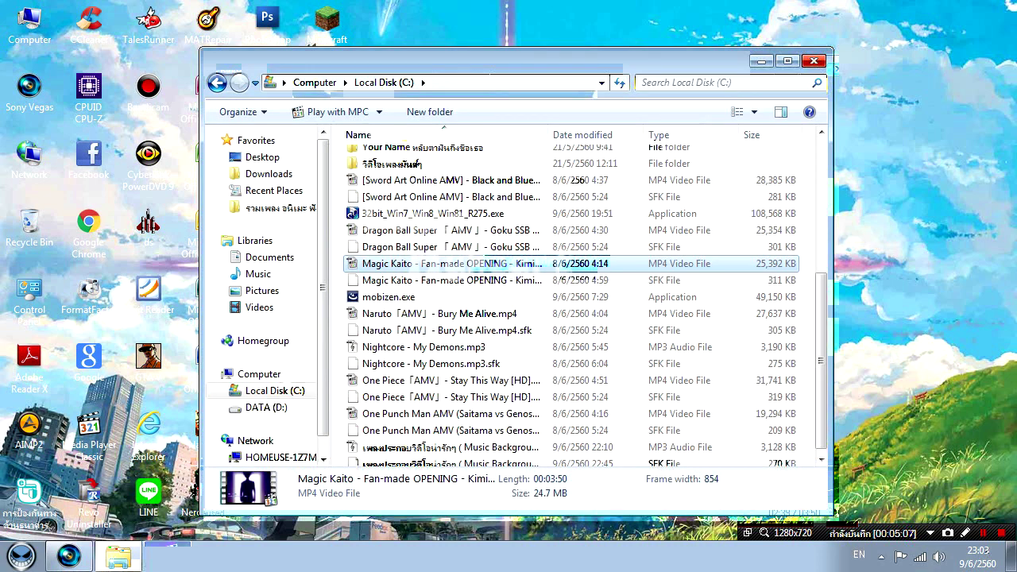
{"action": "left_click", "coordinate": [813, 61]}
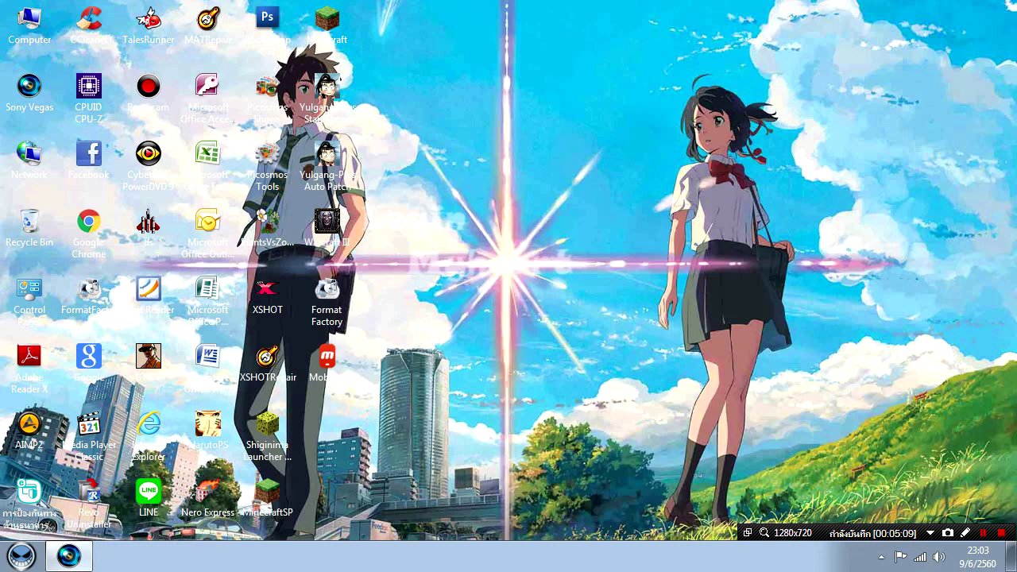
{"action": "right_click", "coordinate": [672, 172]}
{"action": "left_click", "coordinate": [699, 216]}
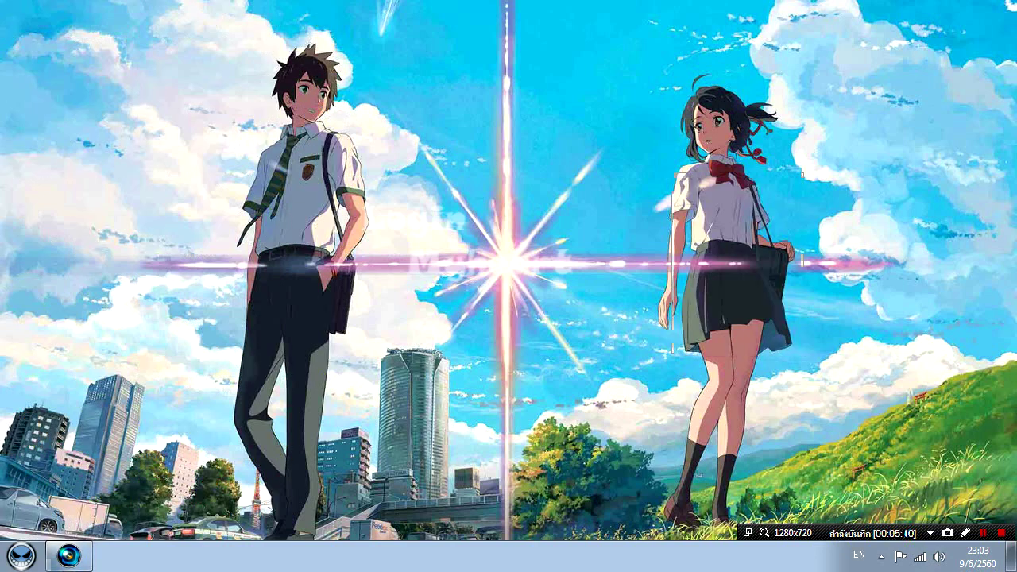